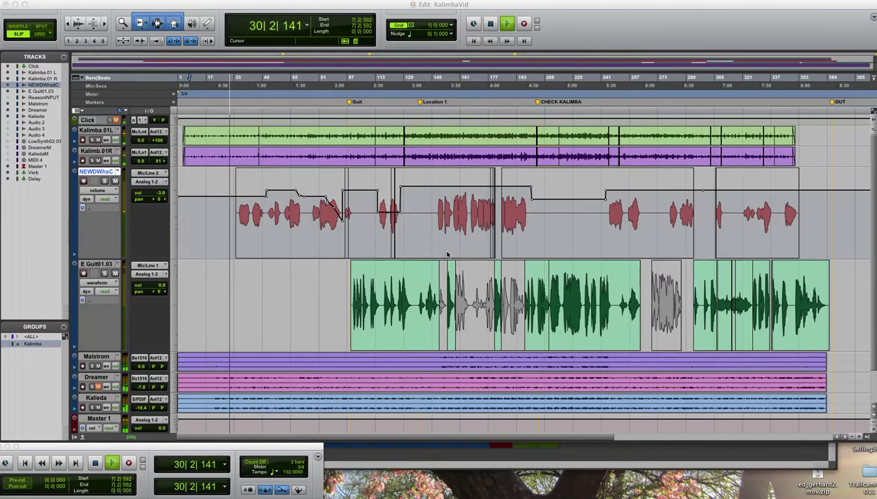
Step: Solo the two Kalimba tracks, and mute the Kalieda, Malstrom and Dreamer clips during playback
{"action": "left_click", "coordinate": [269, 5]}
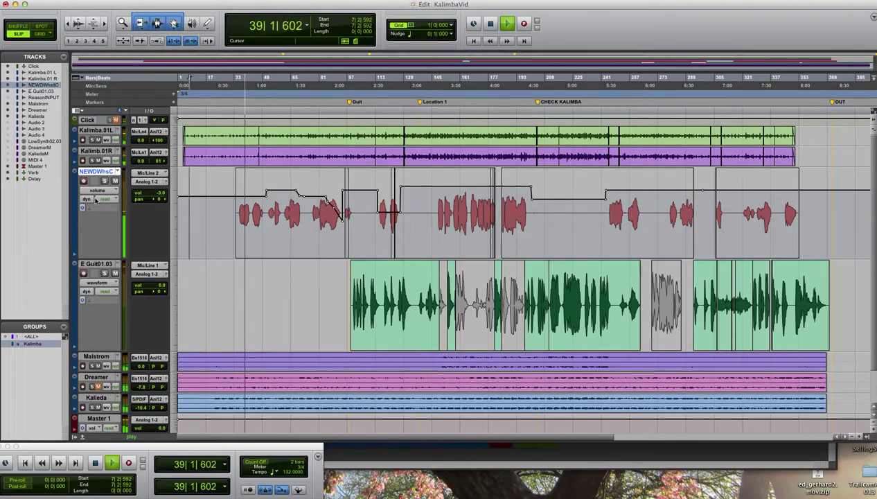
{"action": "left_click", "coordinate": [92, 141]}
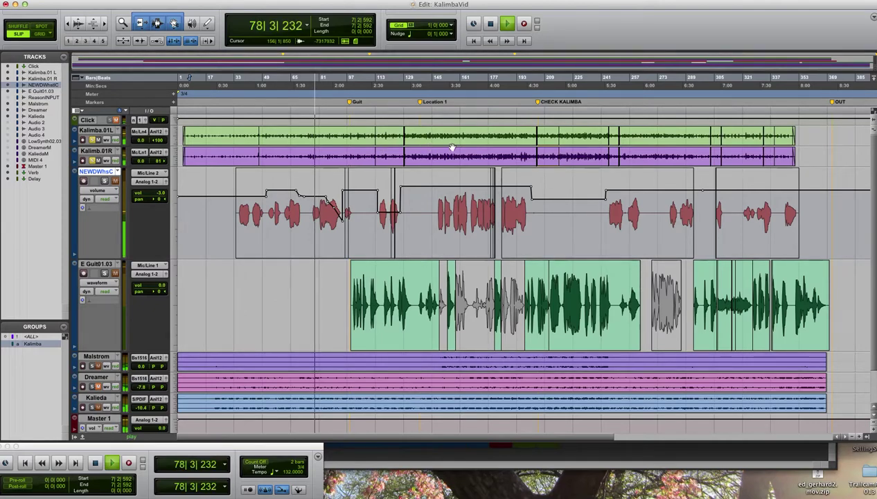
{"action": "left_click", "coordinate": [325, 405]}
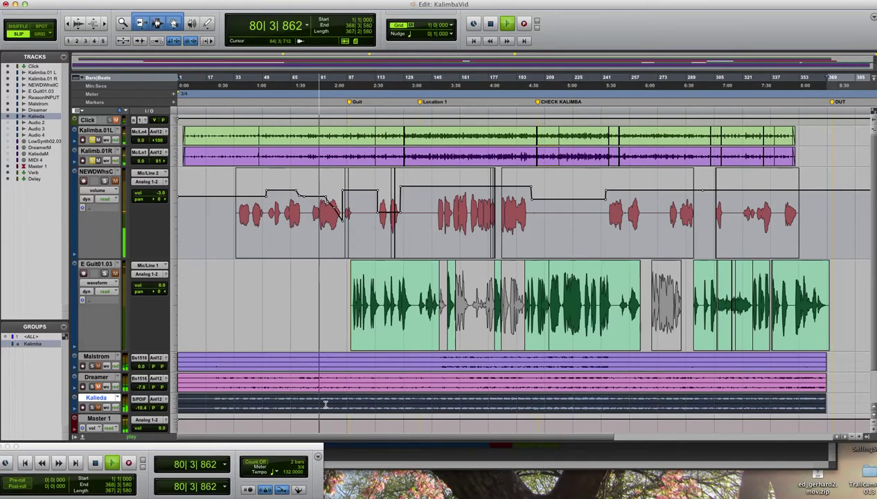
{"action": "left_click", "coordinate": [324, 362]}
{"action": "left_click", "coordinate": [325, 385]}
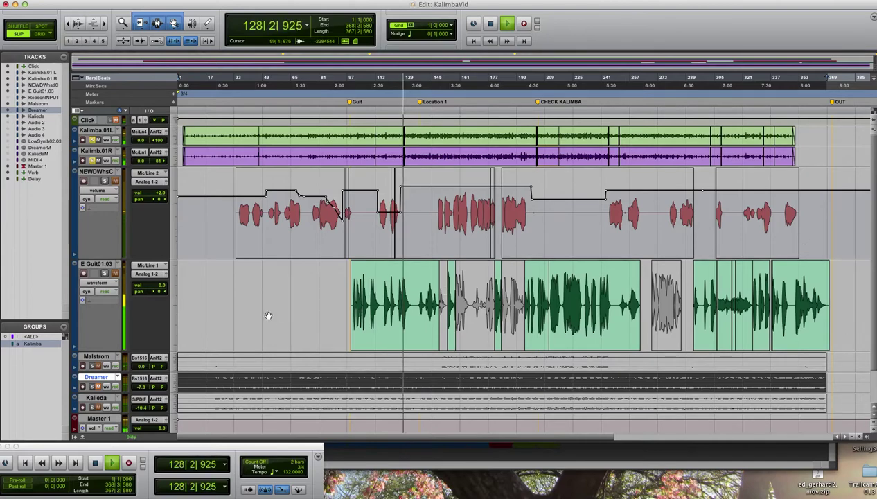
Step: Unmute the Malstrom, Dreamer and Kalieda clips while playback continues
{"action": "left_click", "coordinate": [257, 358]}
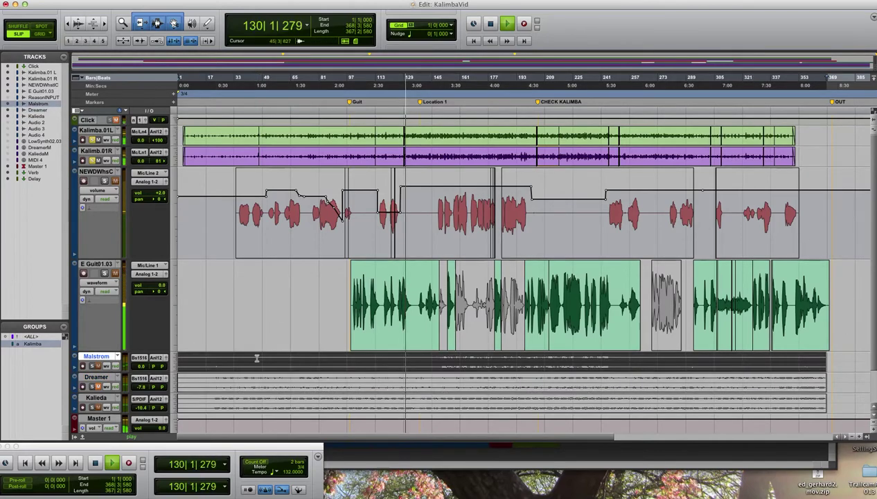
{"action": "left_click", "coordinate": [264, 381], "text": "shift"}
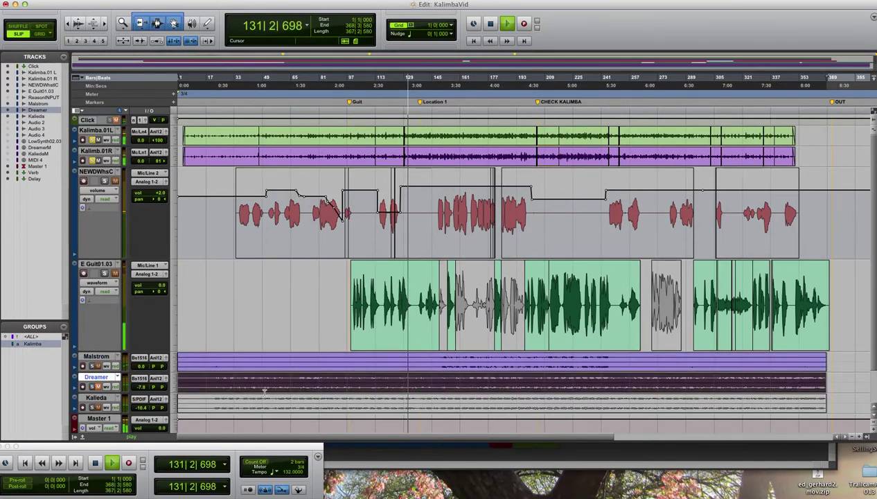
{"action": "left_click", "coordinate": [270, 401]}
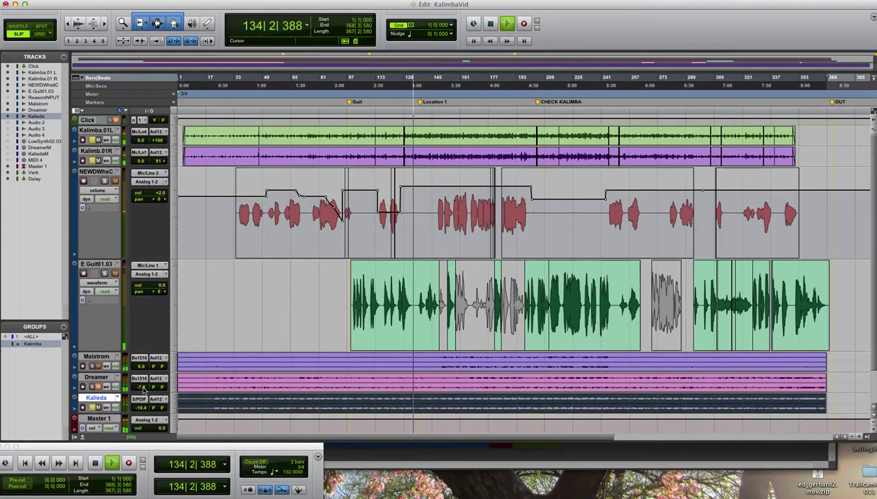
Step: Play the session from about bar 20, restarting it from there to hear the Dreamer track soloed
{"action": "key", "text": "space"}
{"action": "left_click", "coordinate": [214, 378]}
{"action": "key", "text": "space"}
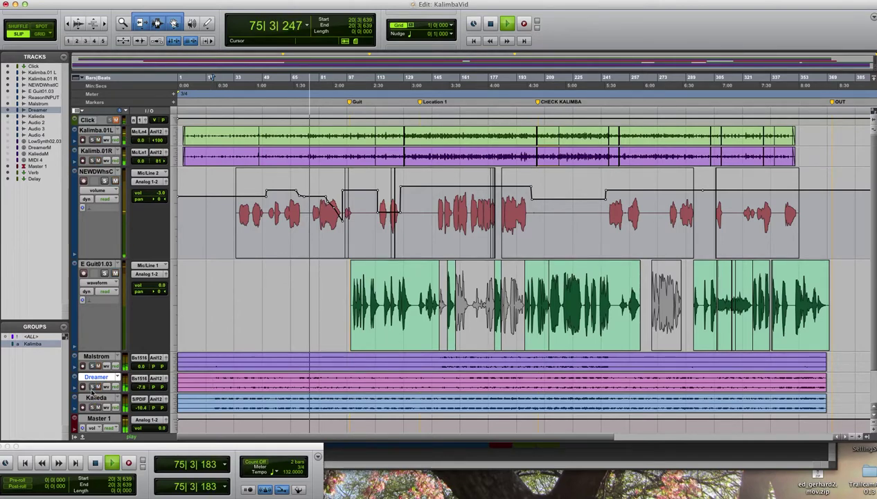
{"action": "key", "text": "space"}
{"action": "key", "text": "space"}
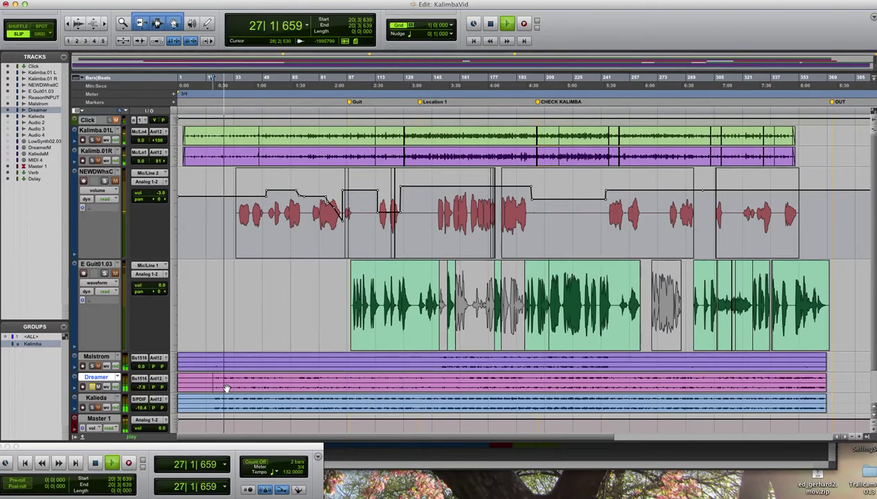
Step: Play the session from about bar 166, toggling the Malstrom track's mute along the way, and stop playback
{"action": "key", "text": "space"}
{"action": "left_click", "coordinate": [470, 380]}
{"action": "key", "text": "space"}
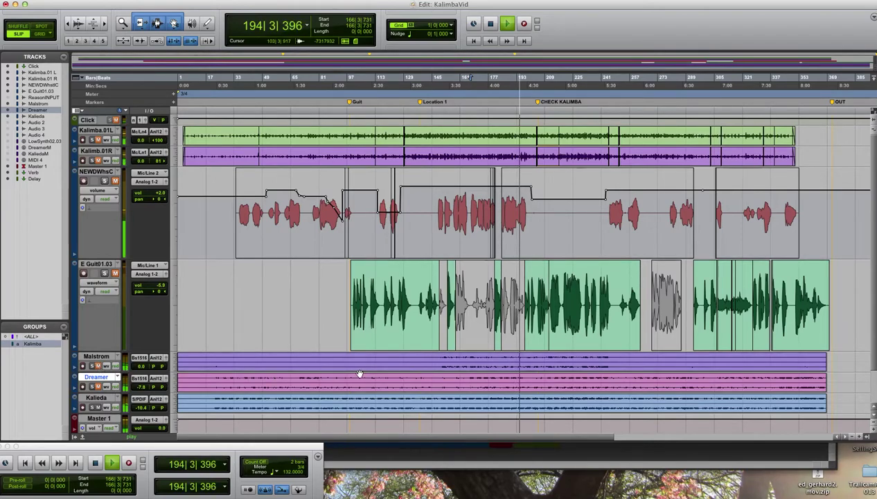
{"action": "left_click", "coordinate": [98, 366]}
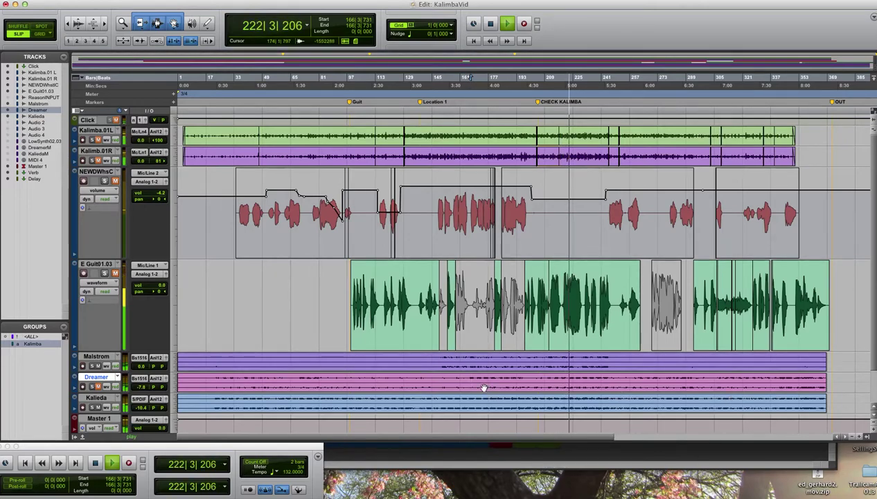
{"action": "key", "text": "space"}
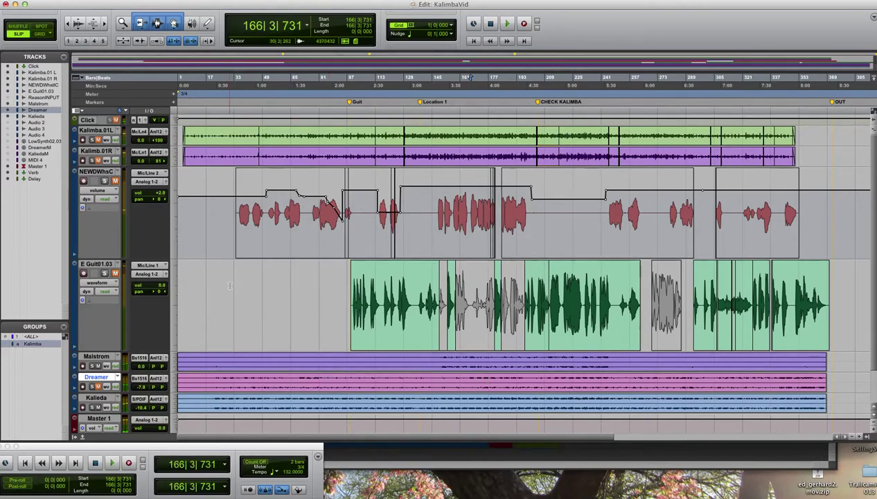
Step: Mute the Dreamer clip and start playback from about bar 35
{"action": "left_click", "coordinate": [238, 272]}
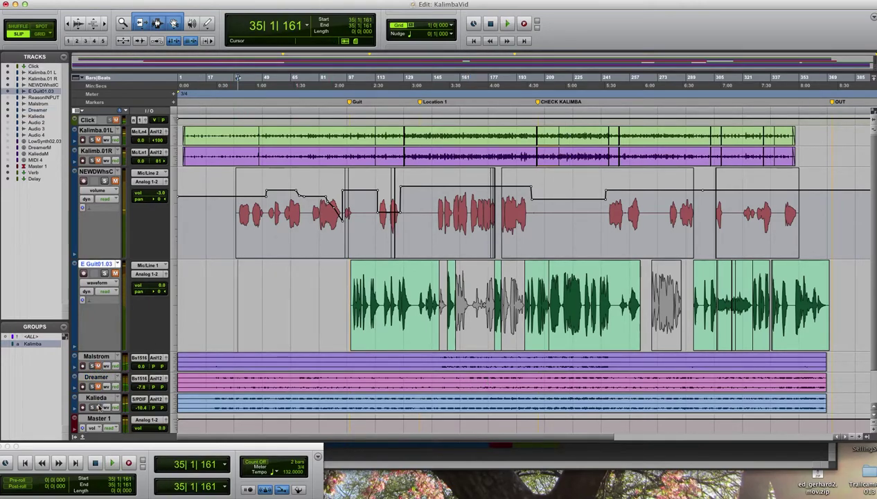
{"action": "double_click", "coordinate": [242, 381]}
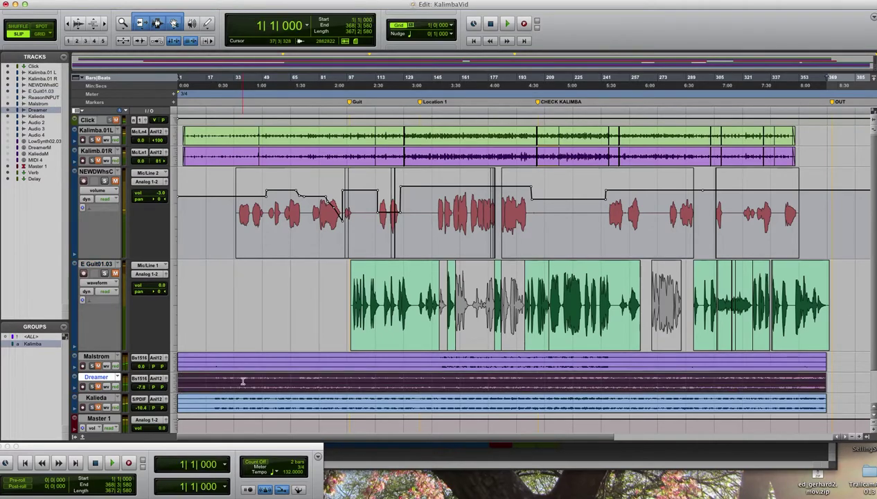
{"action": "left_click", "coordinate": [238, 267]}
{"action": "key", "text": "space"}
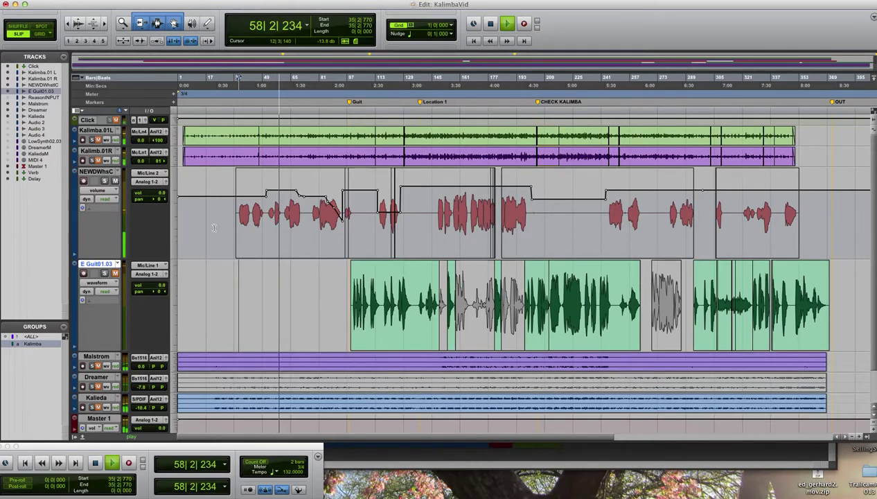
Step: Inspect the RCompressor insert on the whistle track in the Mix window, close it and return to the Edit window
{"action": "key", "text": "super+equal"}
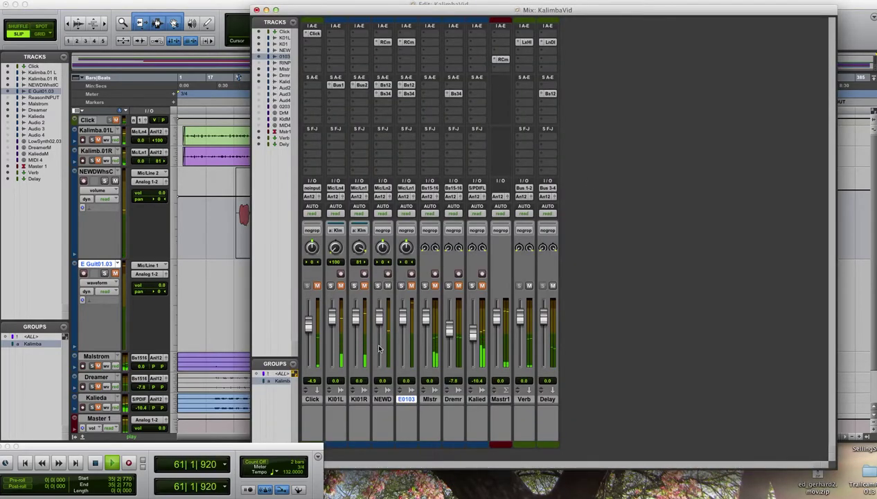
{"action": "left_click", "coordinate": [385, 42]}
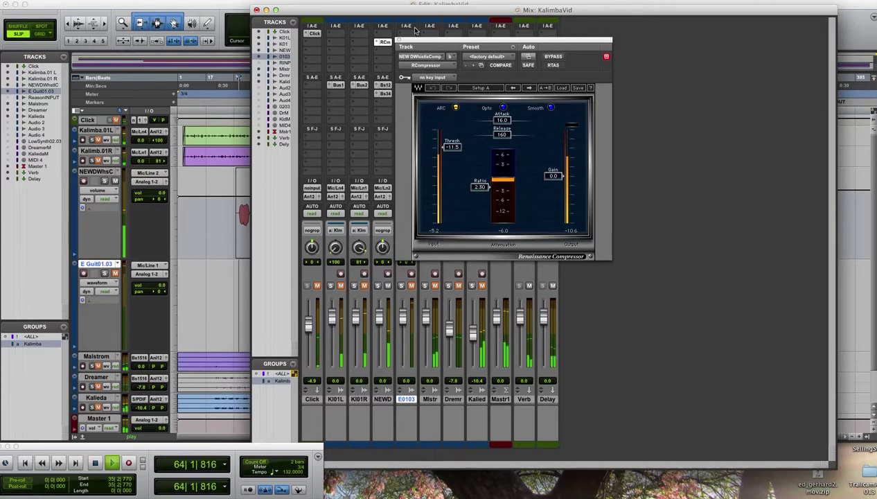
{"action": "left_click", "coordinate": [398, 40]}
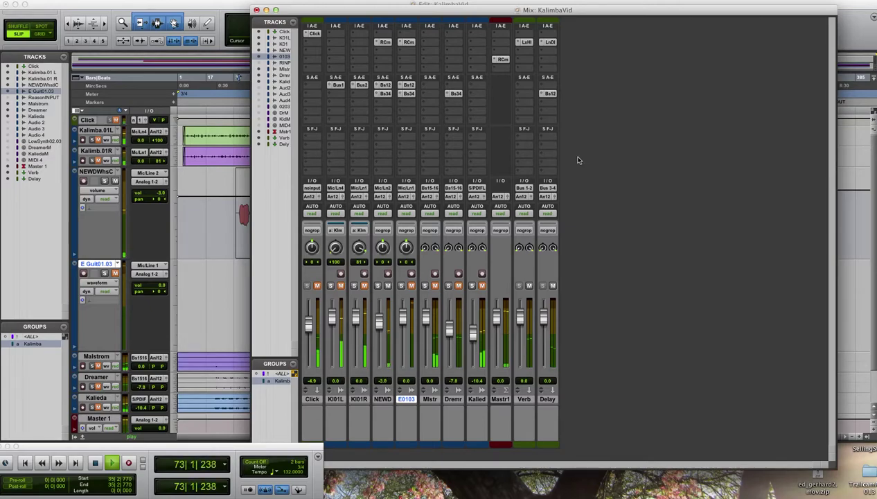
{"action": "left_click", "coordinate": [228, 17]}
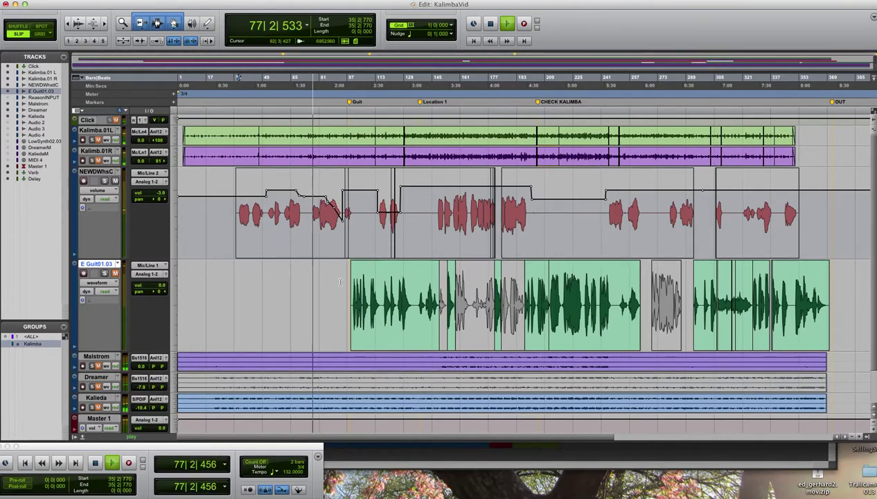
Step: Select the first E Guit01.03 clip, toggle the whistle track's mute and play from bar 99
{"action": "left_click", "coordinate": [383, 324]}
{"action": "key", "text": "space"}
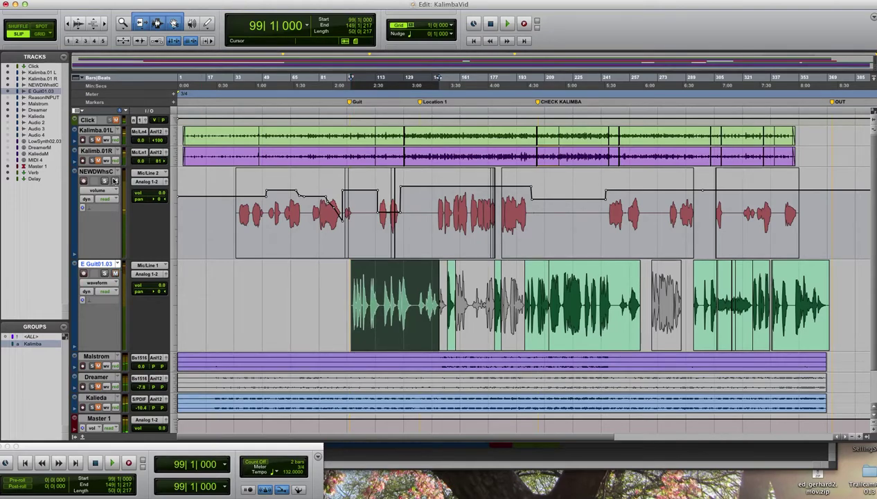
{"action": "left_click", "coordinate": [115, 180]}
{"action": "key", "text": "space"}
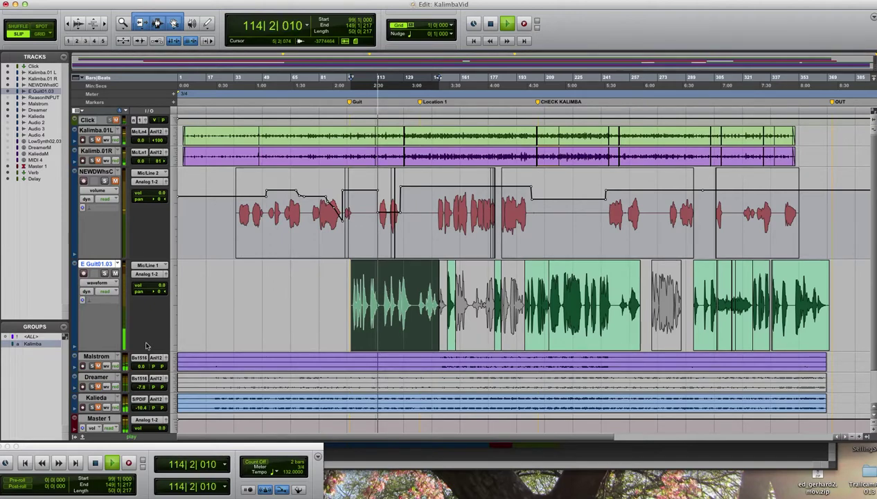
Step: Unmute the full-length Dreamer clip and stop playback
{"action": "left_click", "coordinate": [284, 382]}
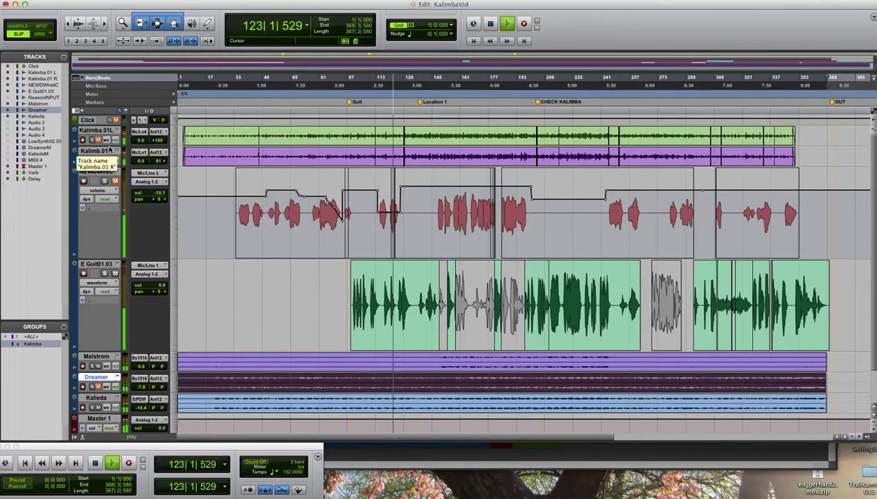
{"action": "key", "text": "space"}
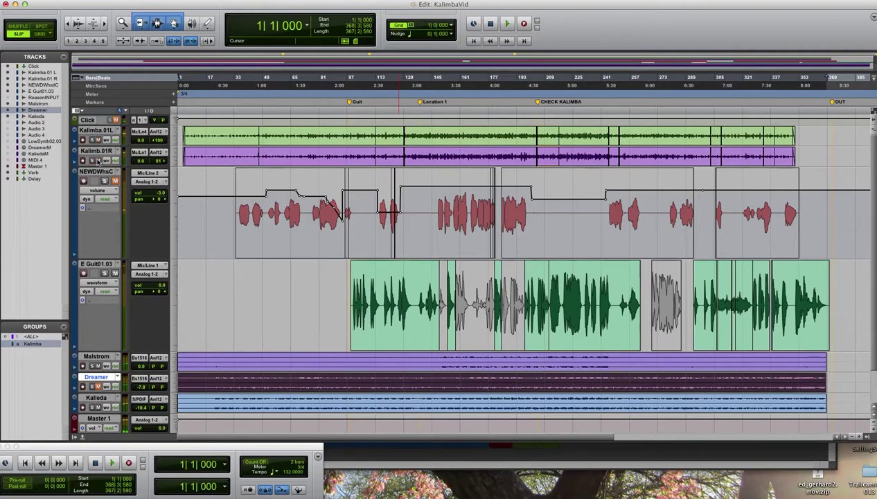
Step: View the alternate playlists of the whistle and E Guit01.03 tracks without switching either one
{"action": "left_click", "coordinate": [121, 173]}
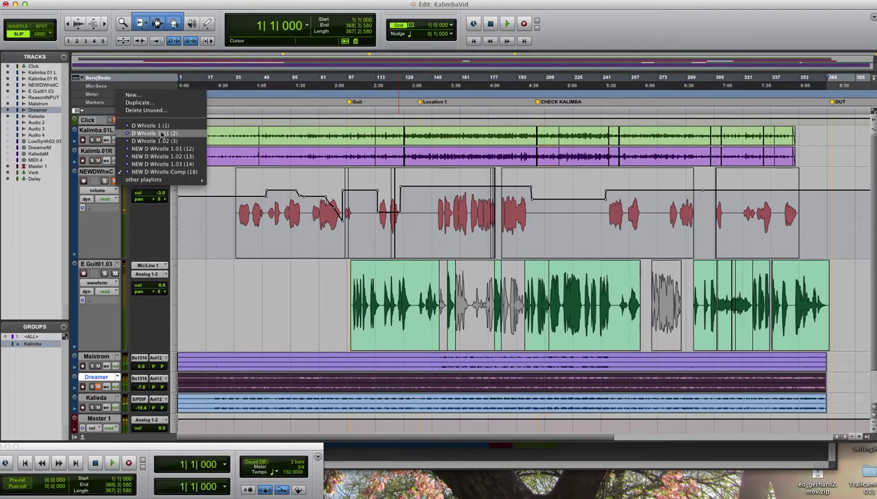
{"action": "left_click", "coordinate": [111, 258]}
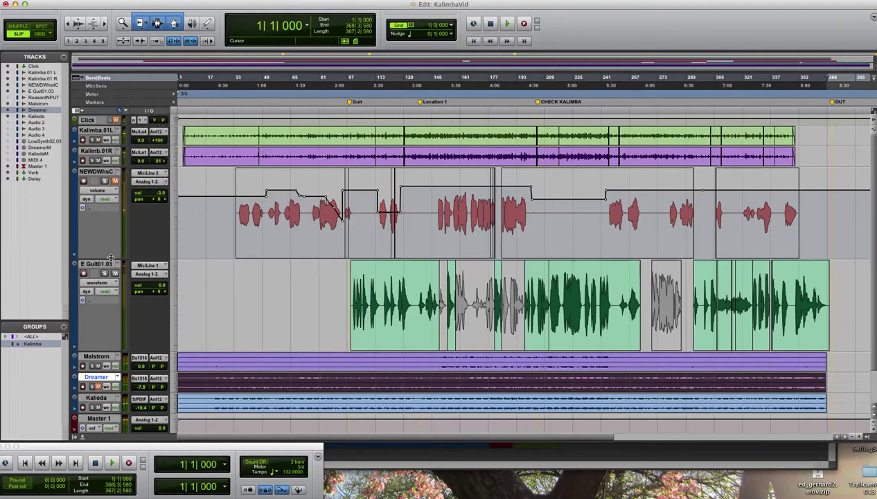
{"action": "left_click", "coordinate": [119, 266]}
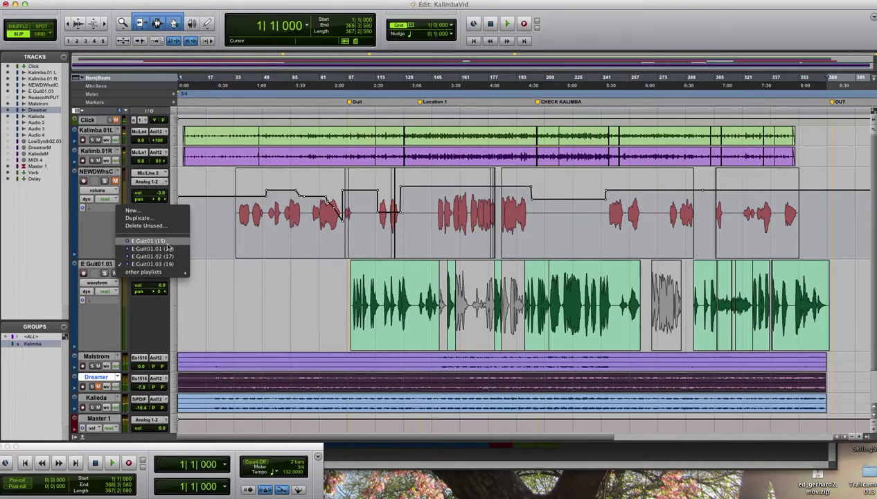
{"action": "left_click", "coordinate": [296, 289]}
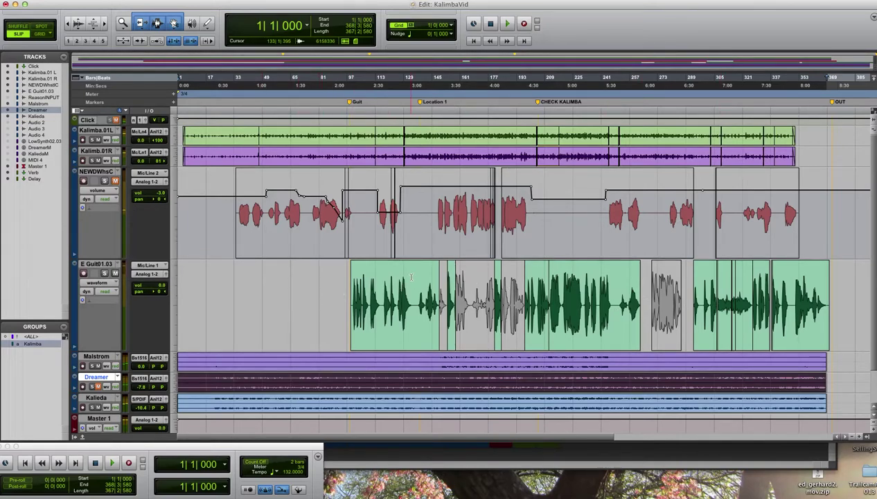
Step: Restart playback from about bar 241 on the E Guit01.03 track
{"action": "key", "text": "space"}
{"action": "key", "text": "space"}
{"action": "left_click", "coordinate": [603, 276]}
{"action": "key", "text": "space"}
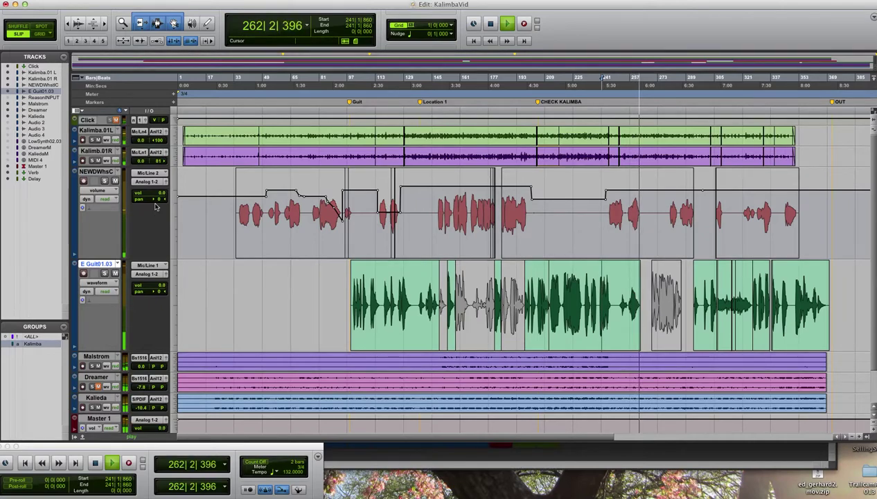
Step: Look over the whistle track's playlists again during playback, then examine the end of the arrangement
{"action": "left_click", "coordinate": [119, 172]}
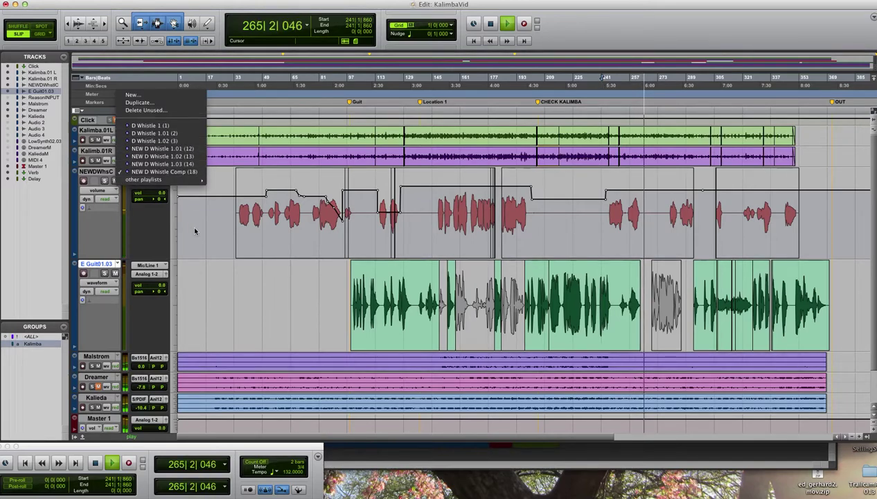
{"action": "left_click", "coordinate": [233, 275]}
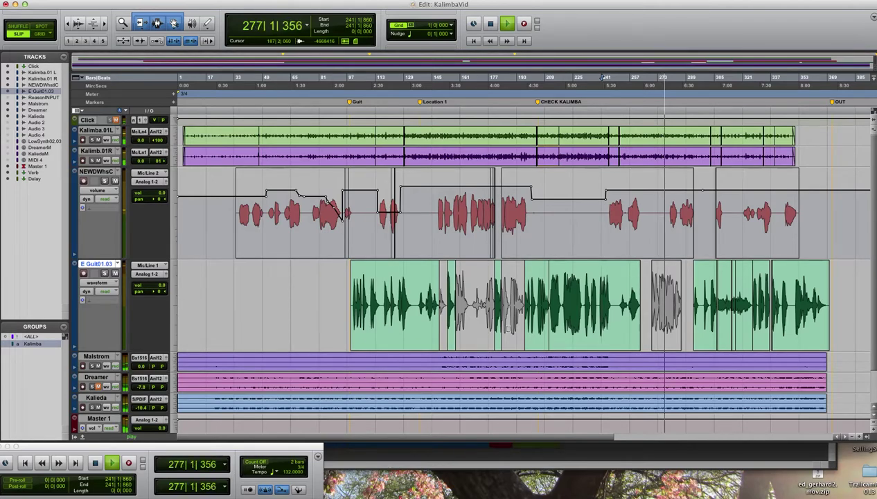
{"action": "left_click_drag", "start_coordinate": [458, 437], "coordinate": [483, 437]}
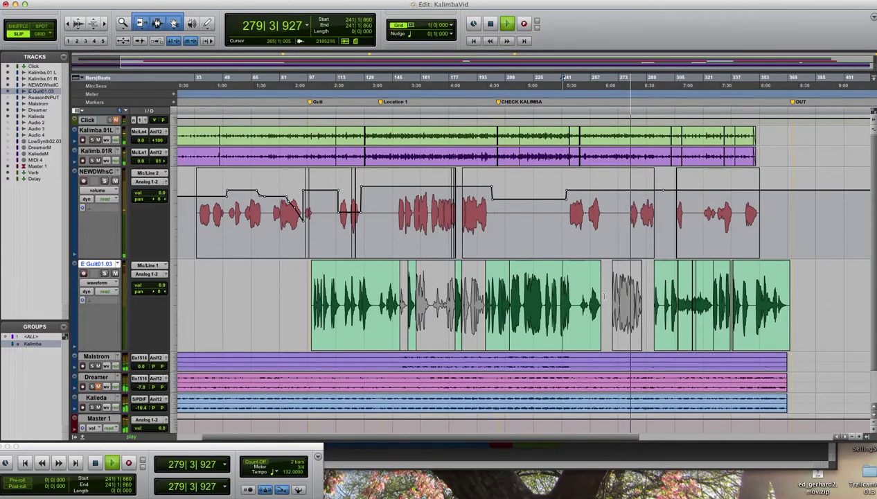